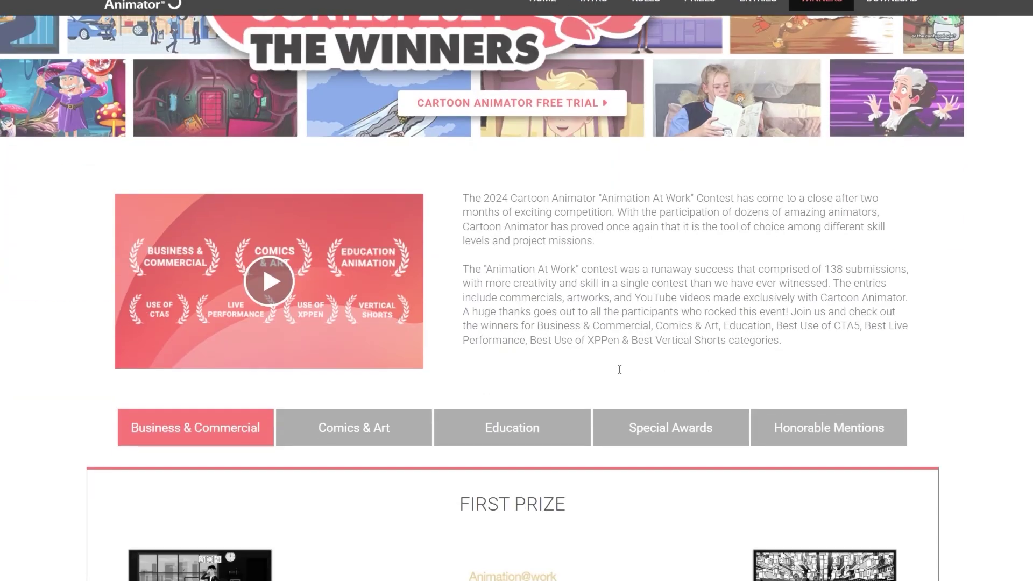
Scroll the contest Winners page down to the First Prize Business & Commercial entry.
scroll(619, 369, "down", 5)
scroll(619, 369, "down", 1)
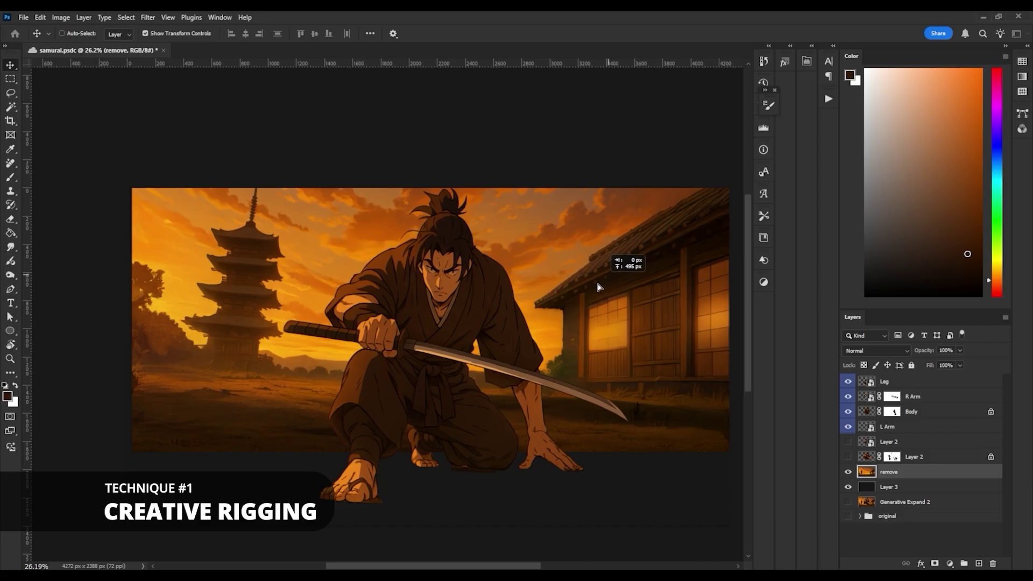
Drag the Leg layer into line with the samurai body, snapping to smart guides.
mouse_move(595, 273)
left_mouse_down()
mouse_move(463, 401)
mouse_move(547, 345)
mouse_move(526, 364)
mouse_move(537, 323)
left_mouse_up()
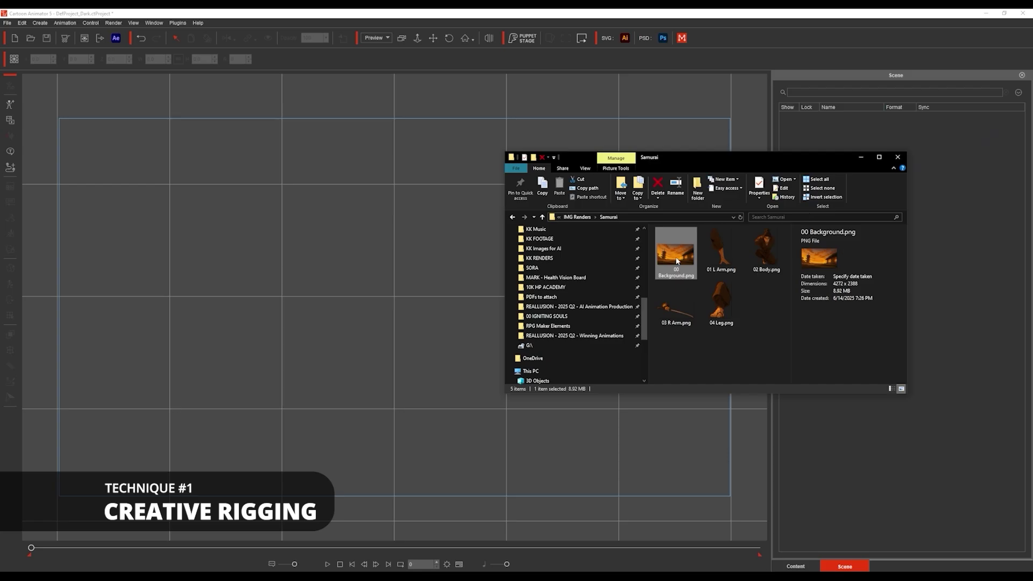
Drop the samurai PNGs onto the stage as one prop and orbit to view its layered depth.
left_click_drag(677, 261, 320, 367)
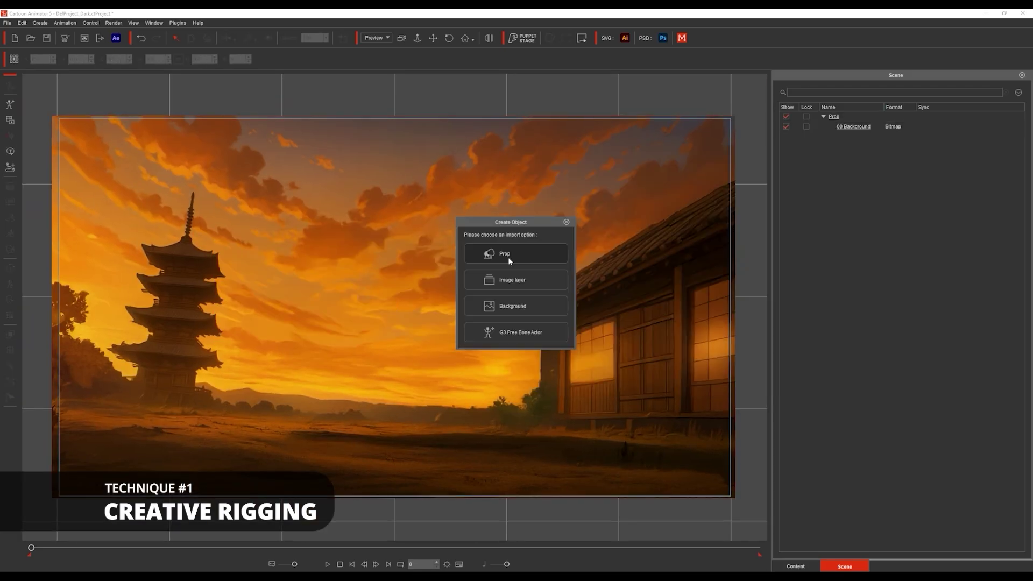
left_click(508, 257)
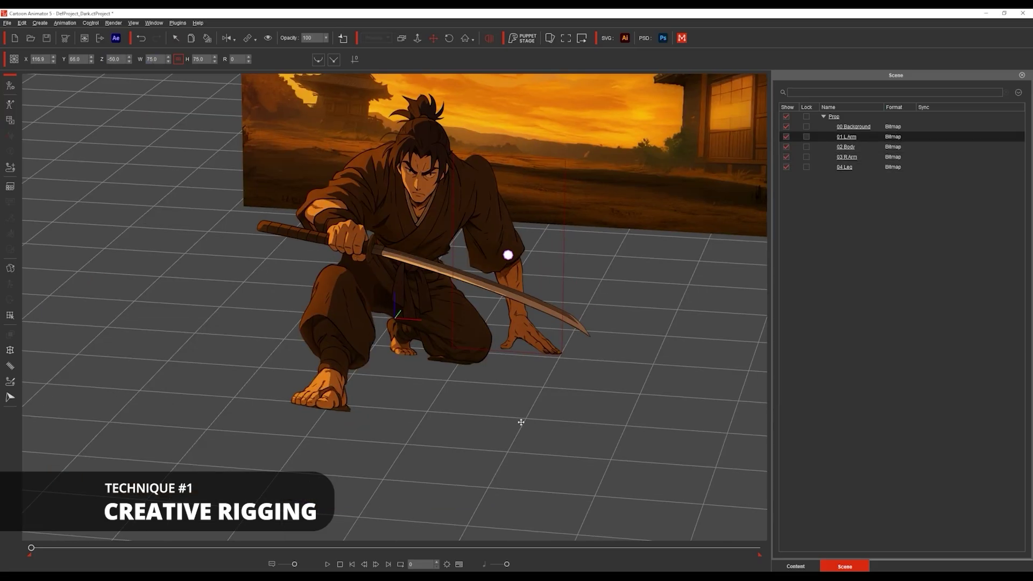
left_click_drag(442, 349, 159, 151)
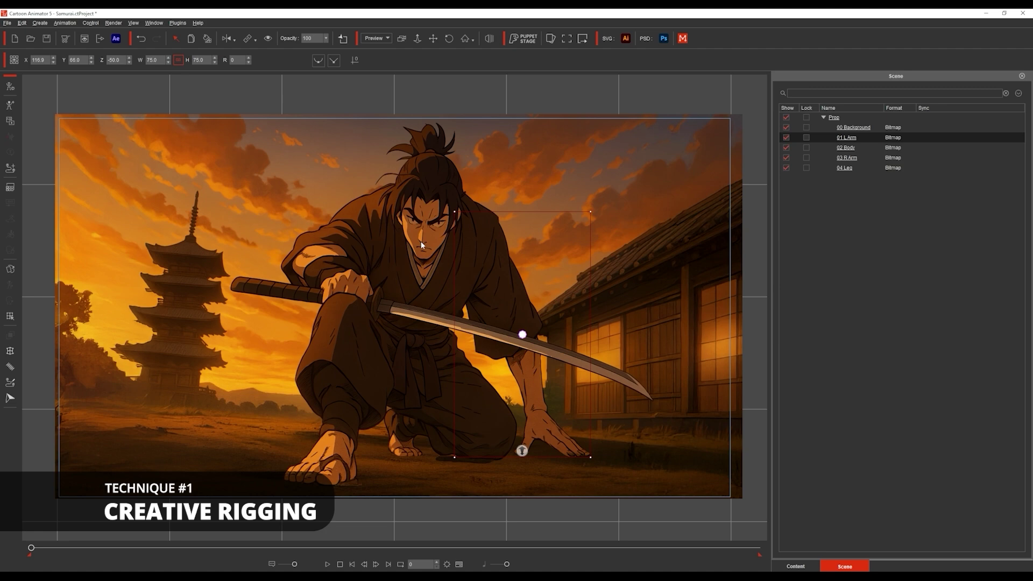
Select the 02 Body layer and lower its Y value from 105 to 103.
left_click(420, 245)
left_click(90, 60)
double_click(91, 63)
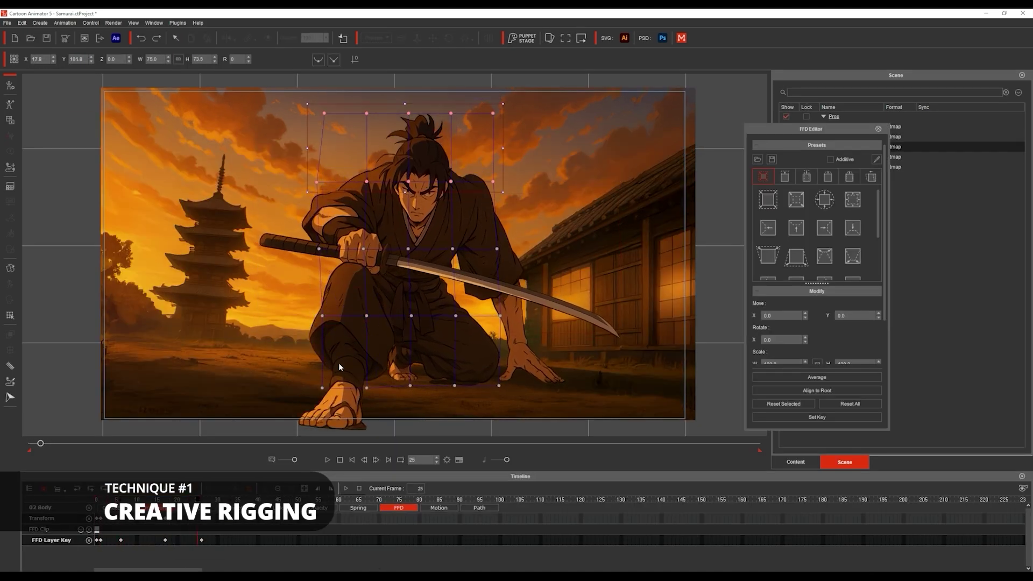
Set FFD mesh deformation keys on the body and the 01 L Arm, then finish mesh editing.
left_click(515, 270)
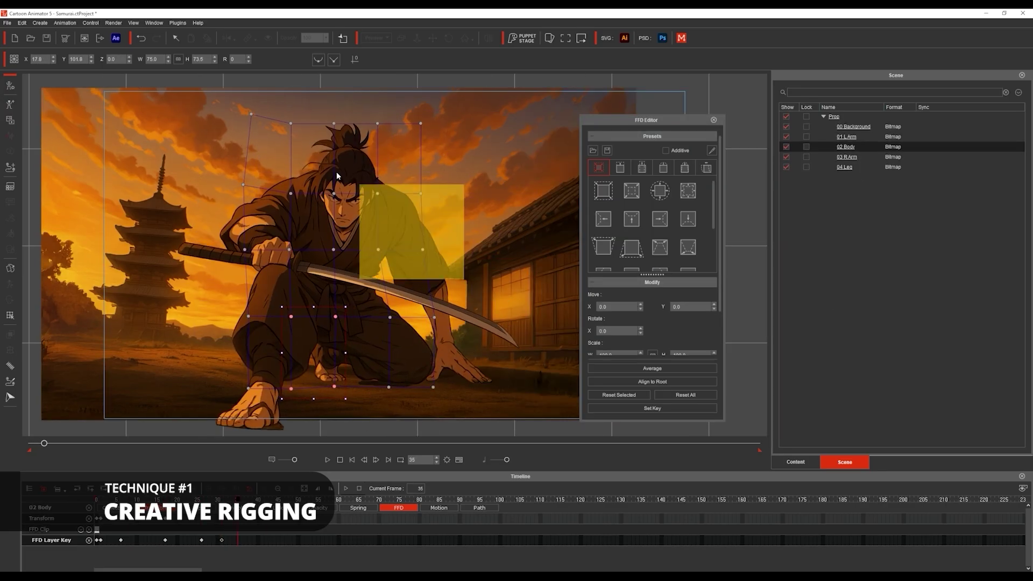
key("ctrl+a")
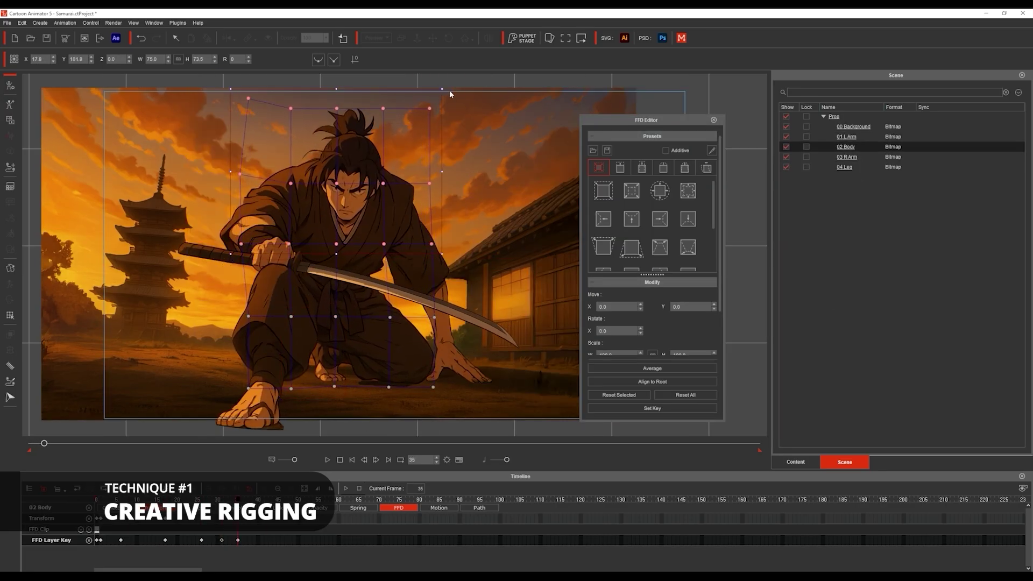
left_click(386, 277)
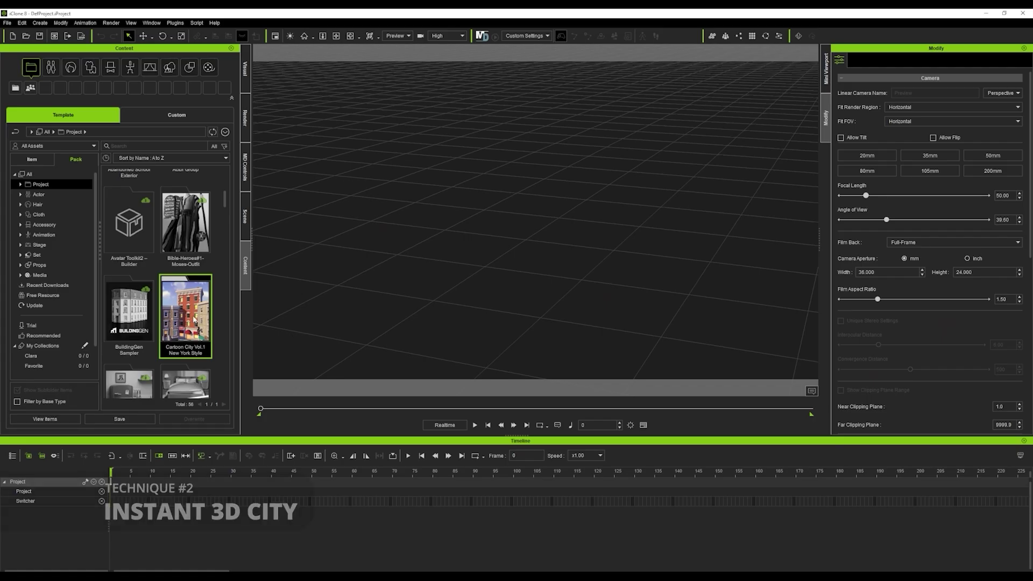
Load the Prebuilt City scene from Cartoon City Vol.1 into the viewport.
double_click(193, 319)
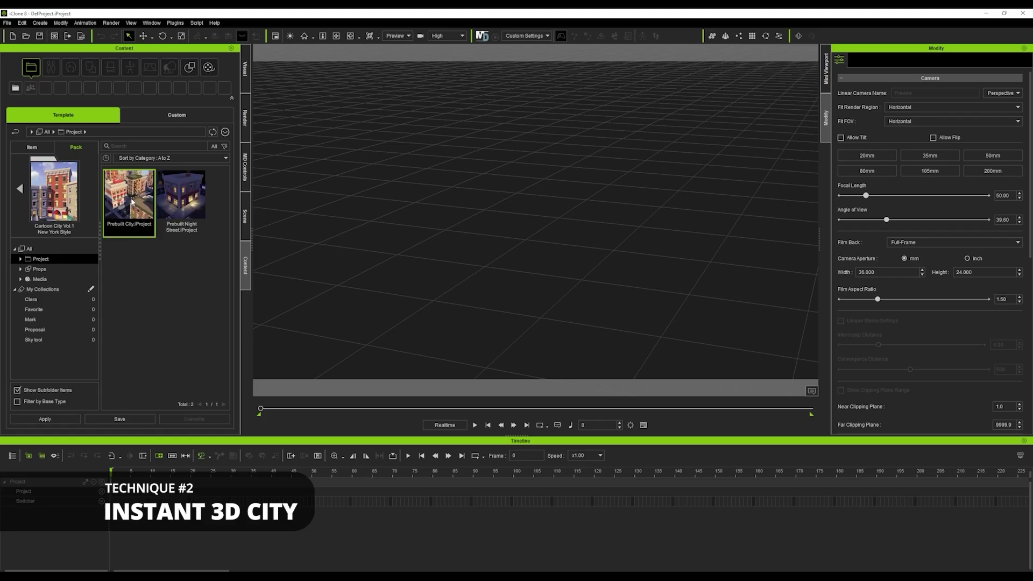
left_click_drag(522, 225, 521, 229)
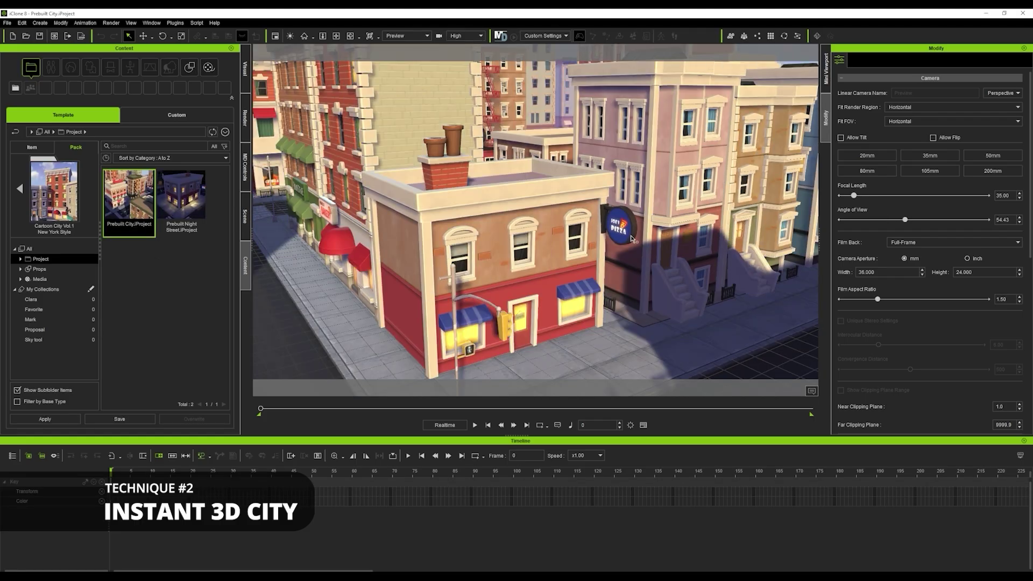
scroll(521, 294, "down", 10)
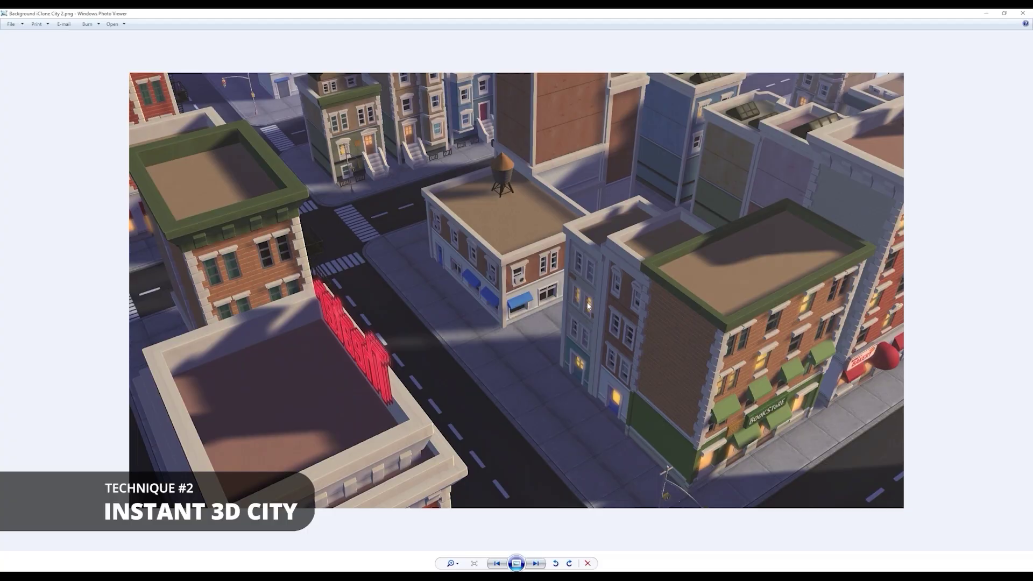
Flip between the two rendered city images to compare them.
key("Right")
key("Left")
key("Right")
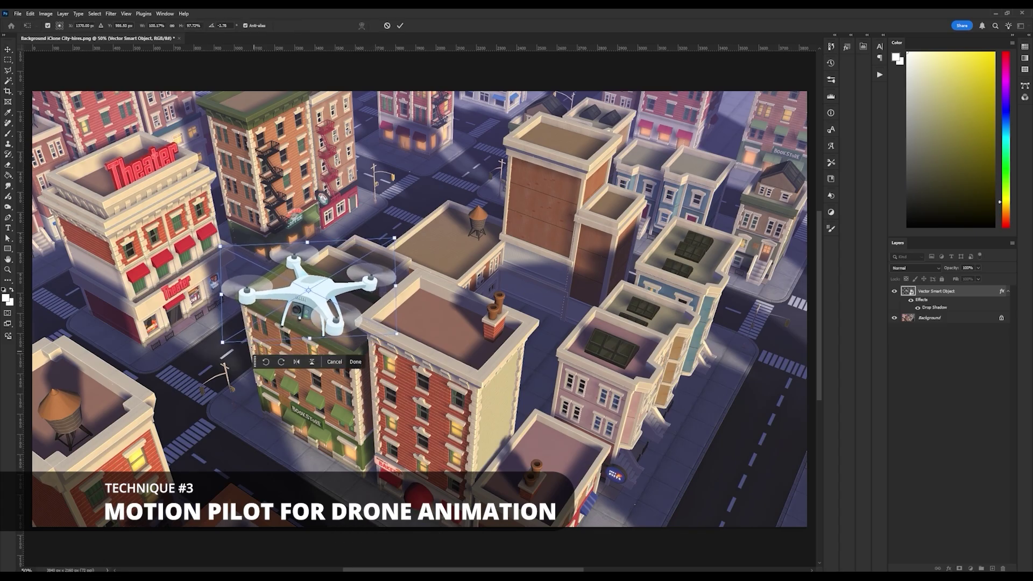
Rotate and enlarge the drone over the city and check the layer blend mode options.
left_click_drag(221, 245, 217, 245)
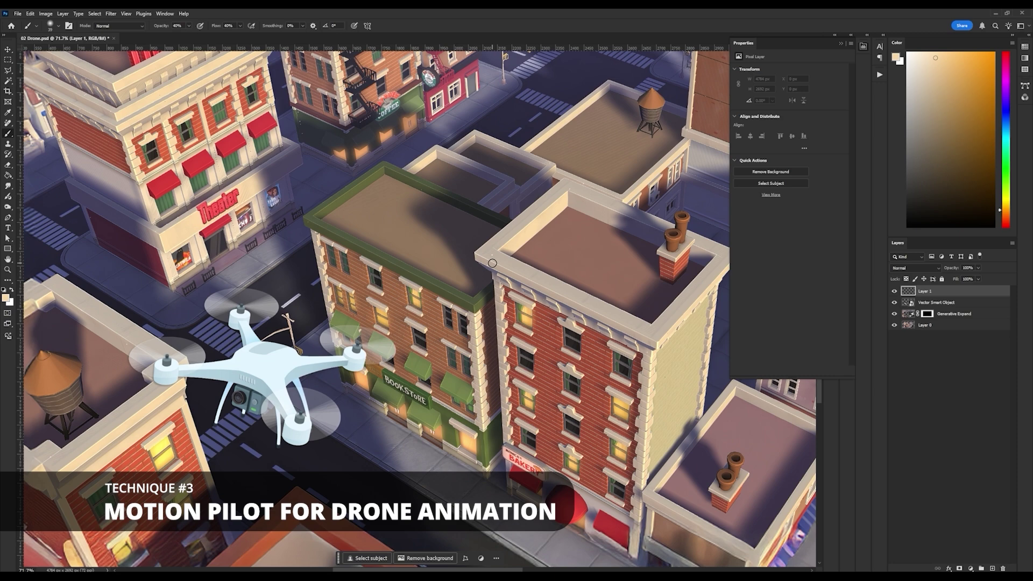
left_click(924, 268)
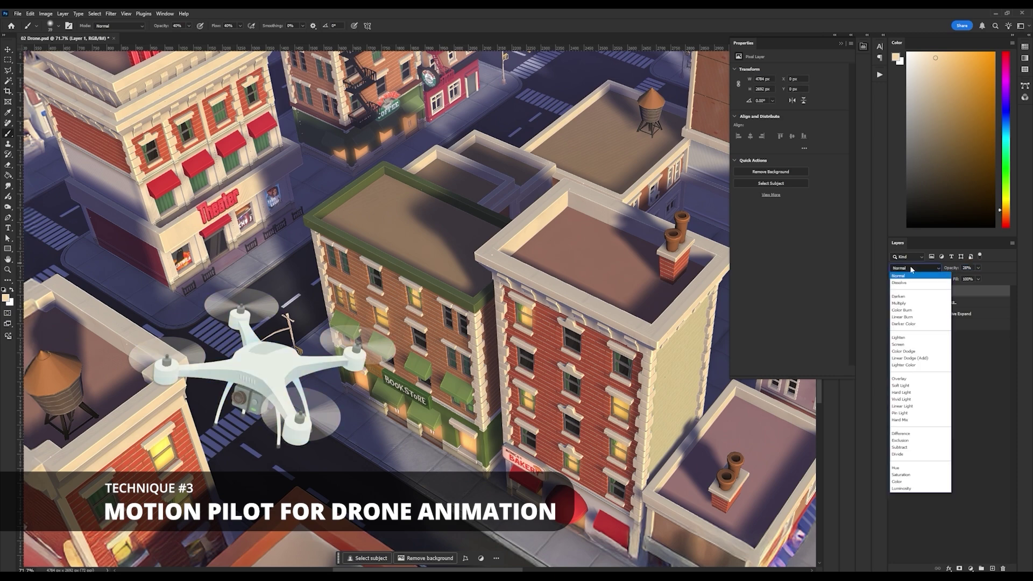
left_click(924, 267)
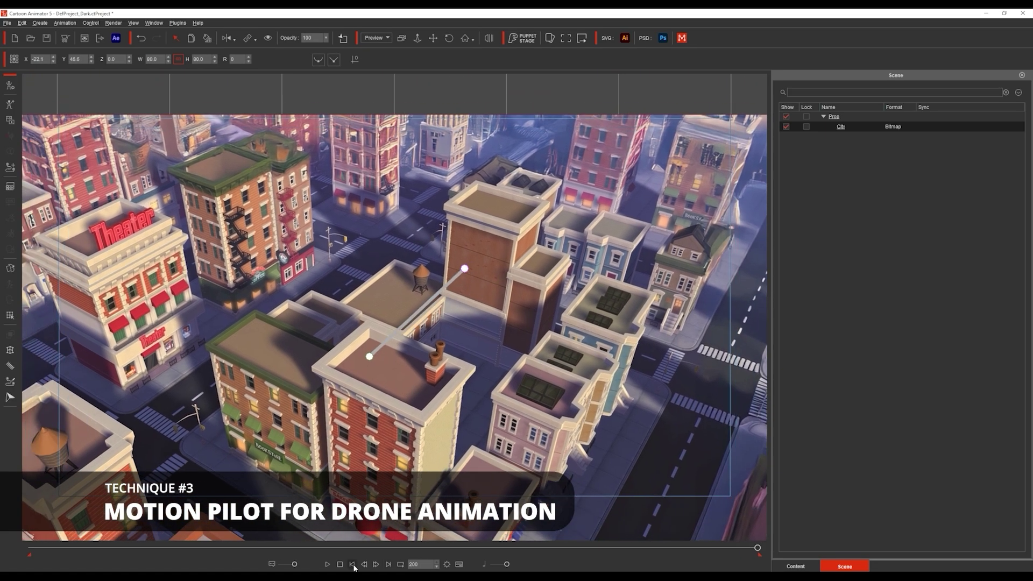
Map Motion Pilot's Z movement to the Y axis at 2.5, then record the drone flying lower left to right.
left_click(353, 564)
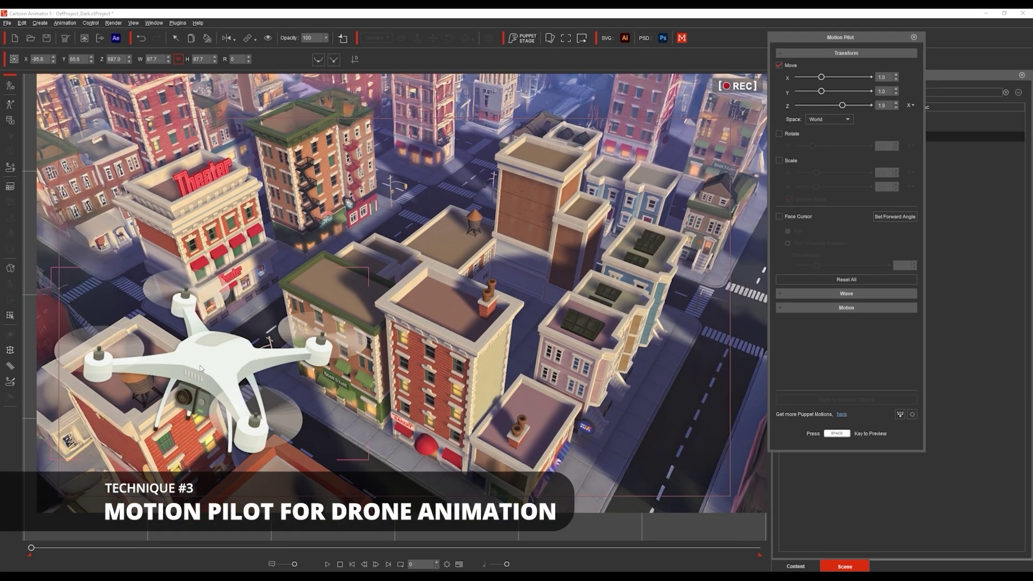
key("space")
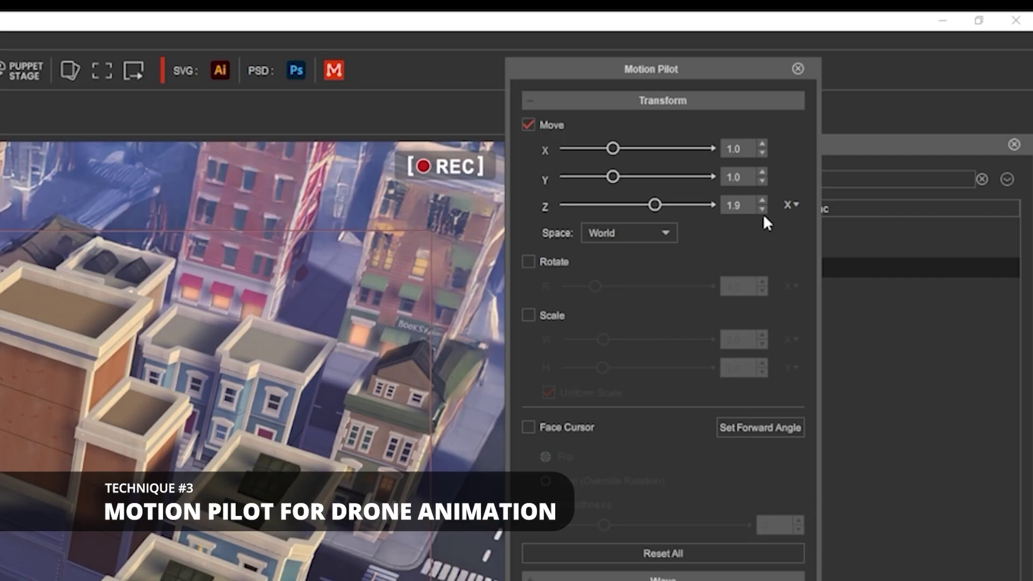
left_click(790, 204)
left_click(791, 264)
left_click_drag(655, 205, 690, 203)
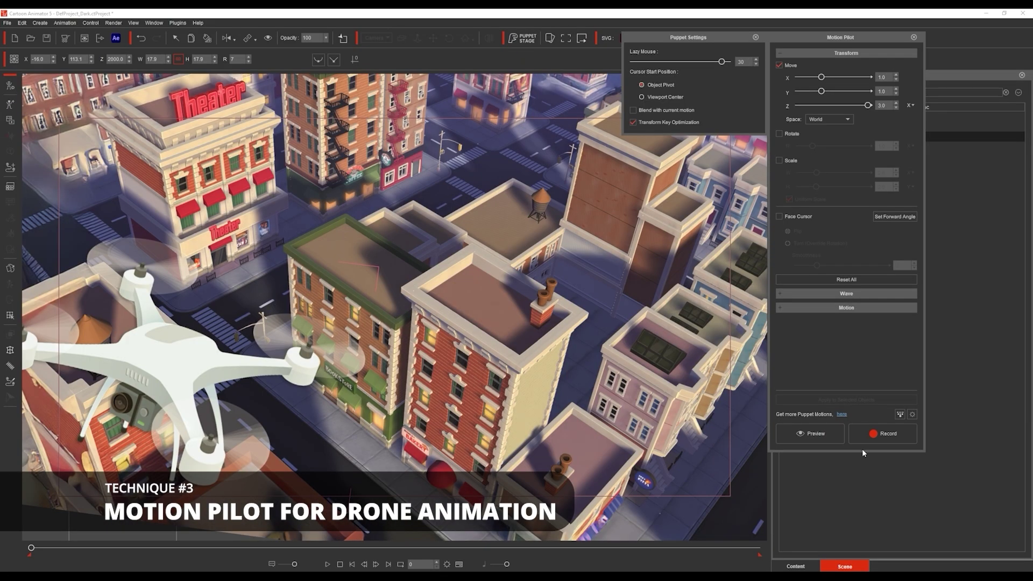
mouse_move(160, 368)
left_mouse_down()
mouse_move(457, 302)
mouse_move(574, 246)
mouse_move(600, 288)
mouse_move(689, 226)
mouse_move(758, 220)
left_mouse_up()
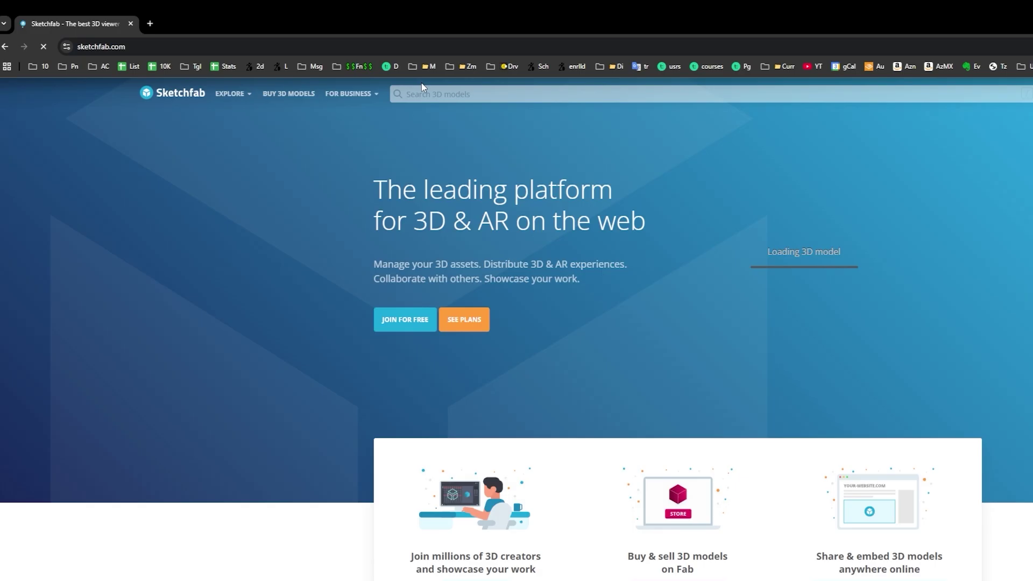
Search Sketchfab for 'cartoon city' and scroll through the model results.
left_click(416, 94)
type("cartoon city")
key("Return")
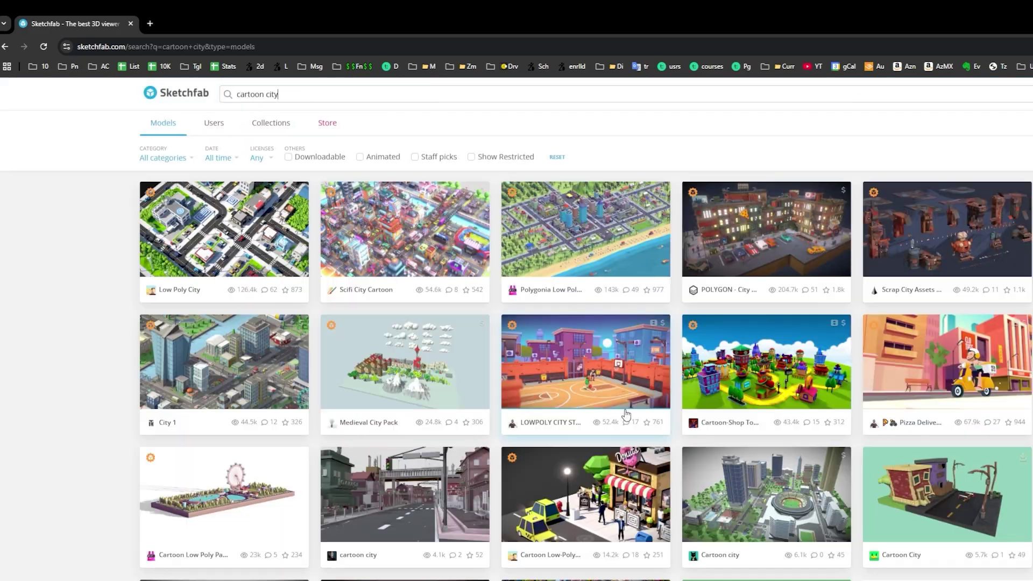
scroll(517, 323, "down", 3)
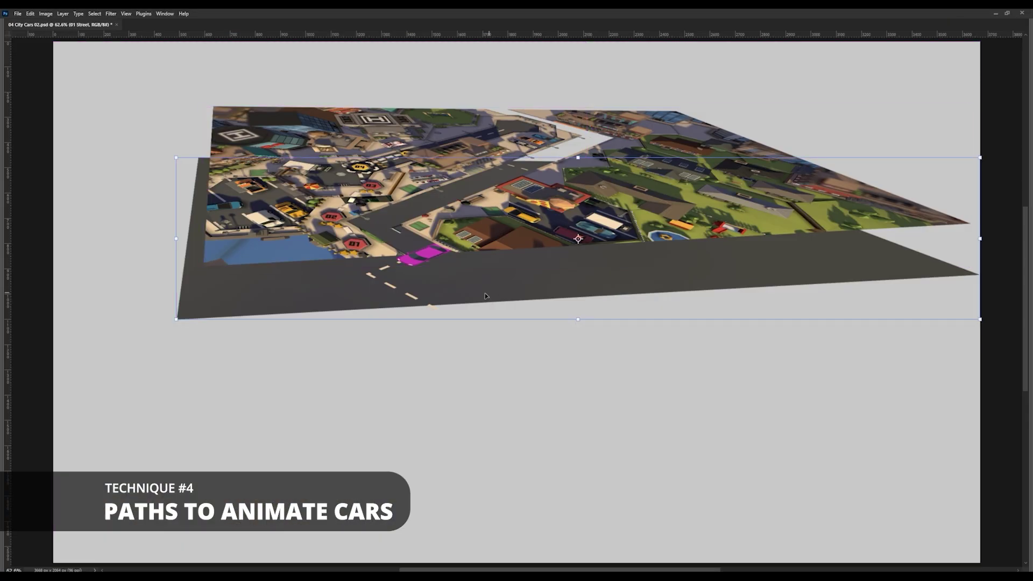
Drag the street layer about 430 px down in the top-down city background.
left_click_drag(486, 293, 510, 399)
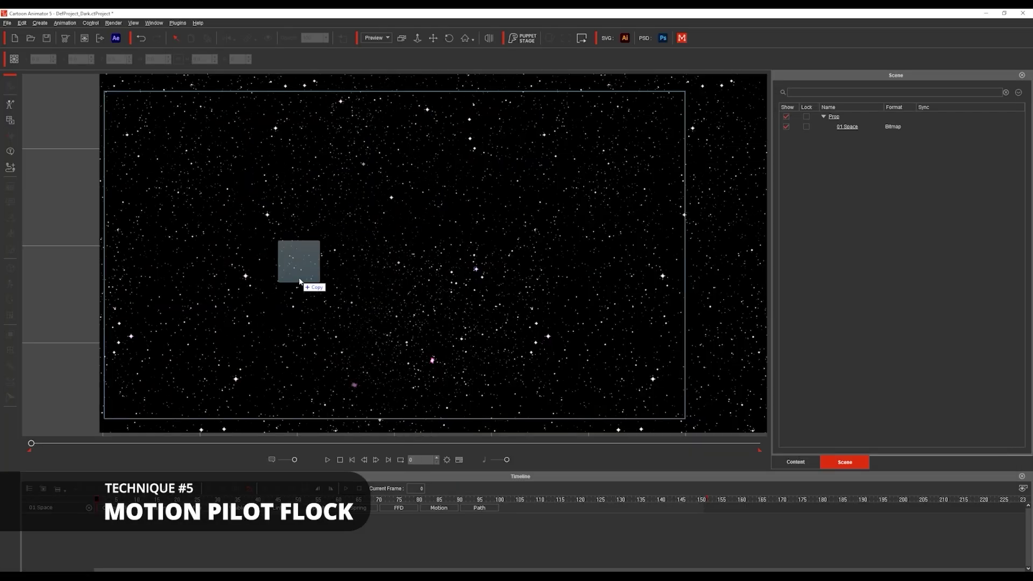
Import the star image as a prop and duplicate it into many stars.
left_click_drag(311, 285, 315, 287)
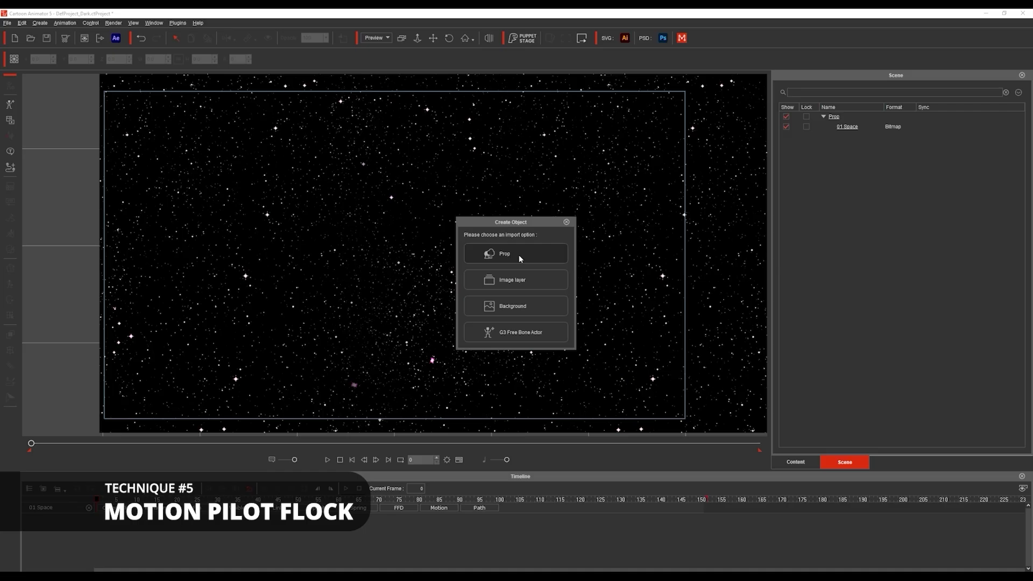
left_click(519, 258)
key("ctrl+v")
key("ctrl+v")
key("ctrl+v")
key("ctrl+v")
key("ctrl+v")
key("ctrl+v")
key("ctrl+v")
key("ctrl+v")
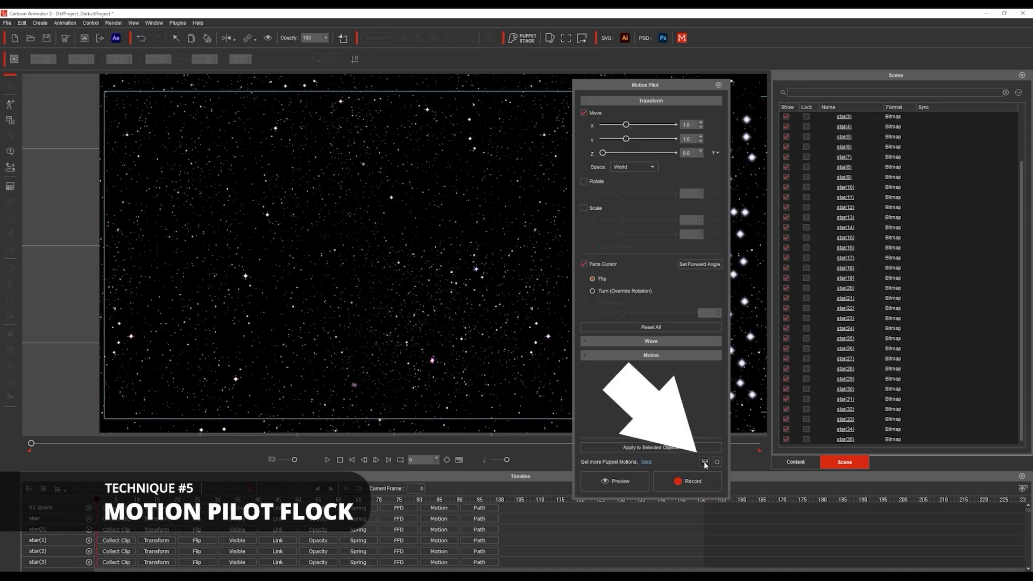
Configure Motion Pilot Flock Settings with the star as leader and record the flock.
left_click(704, 462)
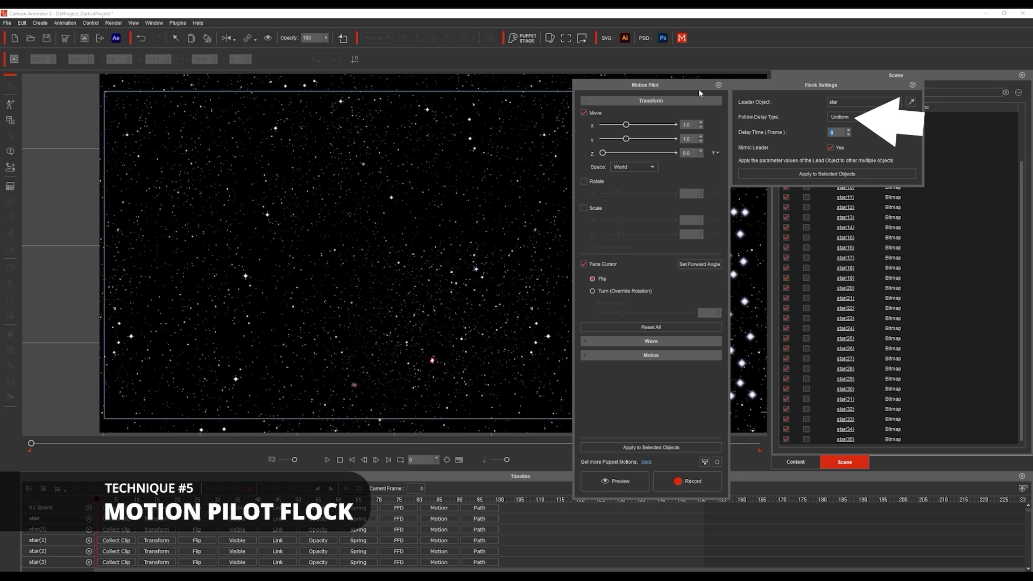
left_click_drag(699, 91, 896, 77)
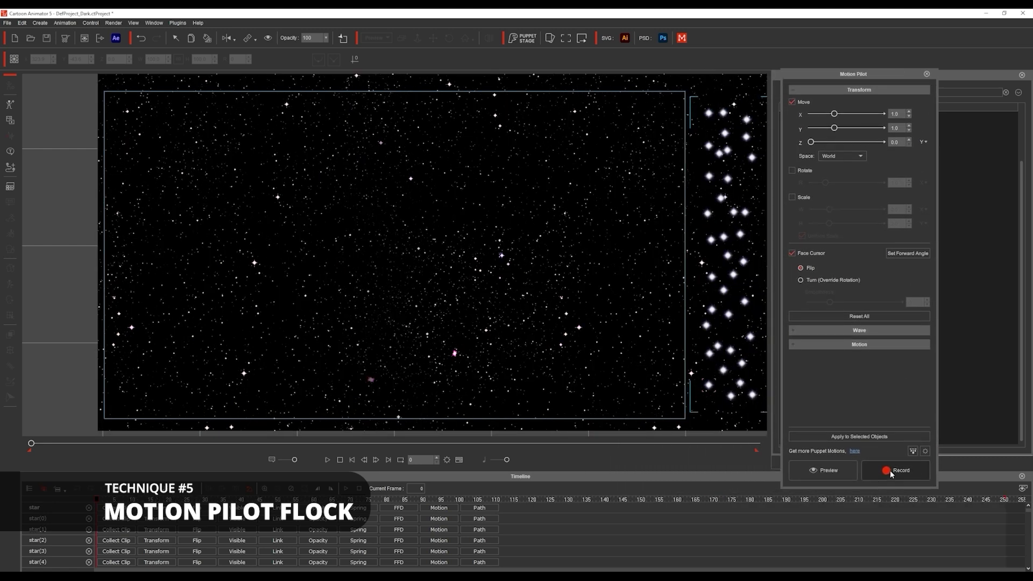
key("space")
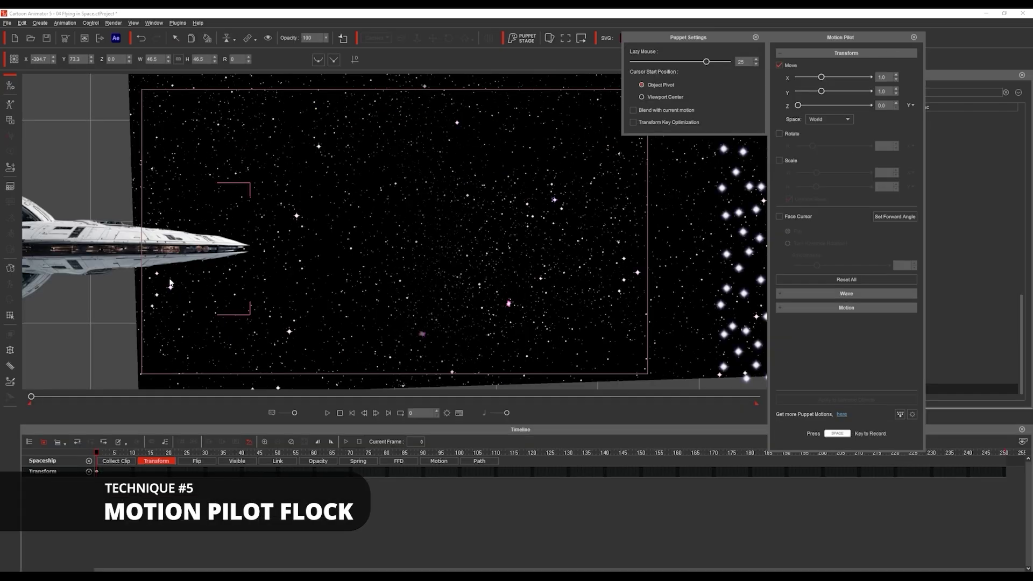
Record the Spaceship's Motion Pilot flight through the drifting starfield.
key("space")
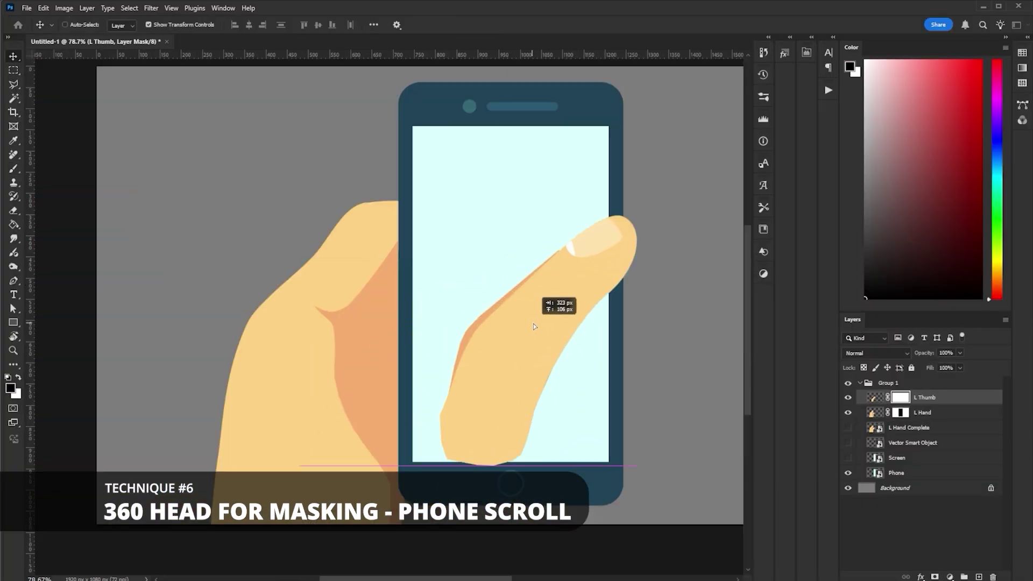
Drag the phone's Screen layer over to the left.
left_click_drag(528, 321, 326, 201)
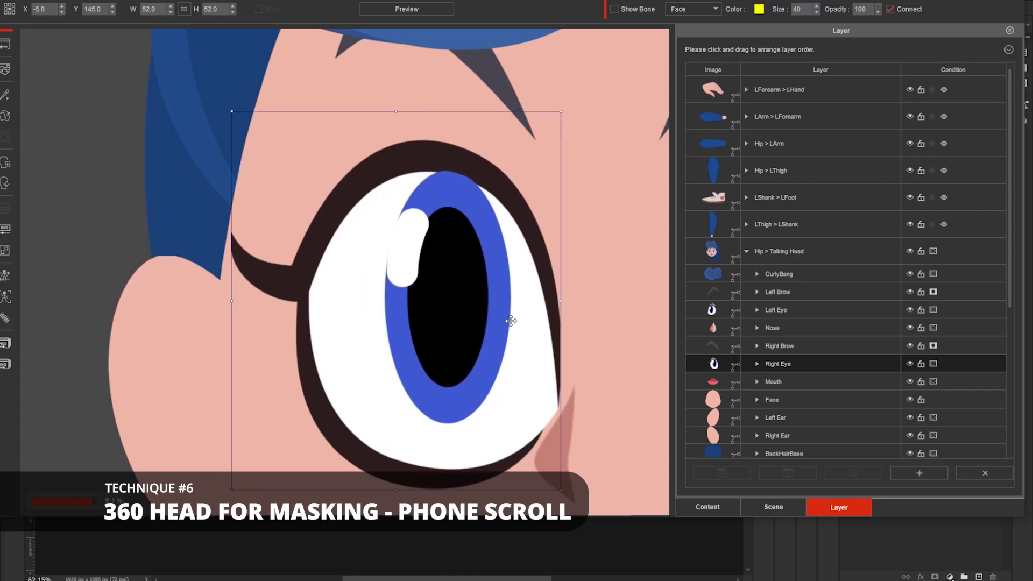
Move the Right Eye sprite onto the face, then nudge it slightly right and down.
left_click_drag(510, 320, 486, 302)
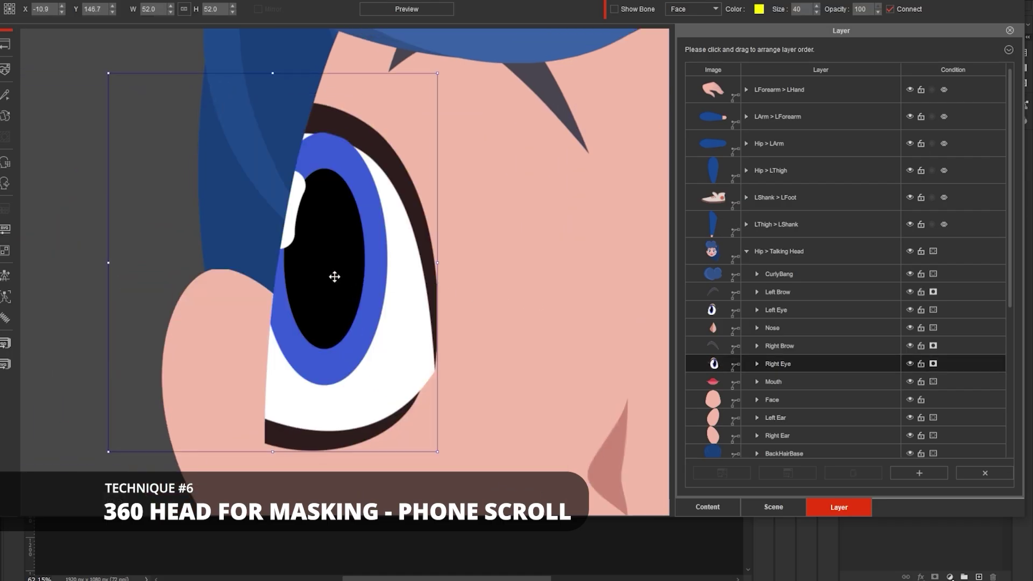
mouse_move(334, 277)
left_mouse_down()
mouse_move(239, 287)
mouse_move(369, 230)
mouse_move(353, 284)
left_mouse_up()
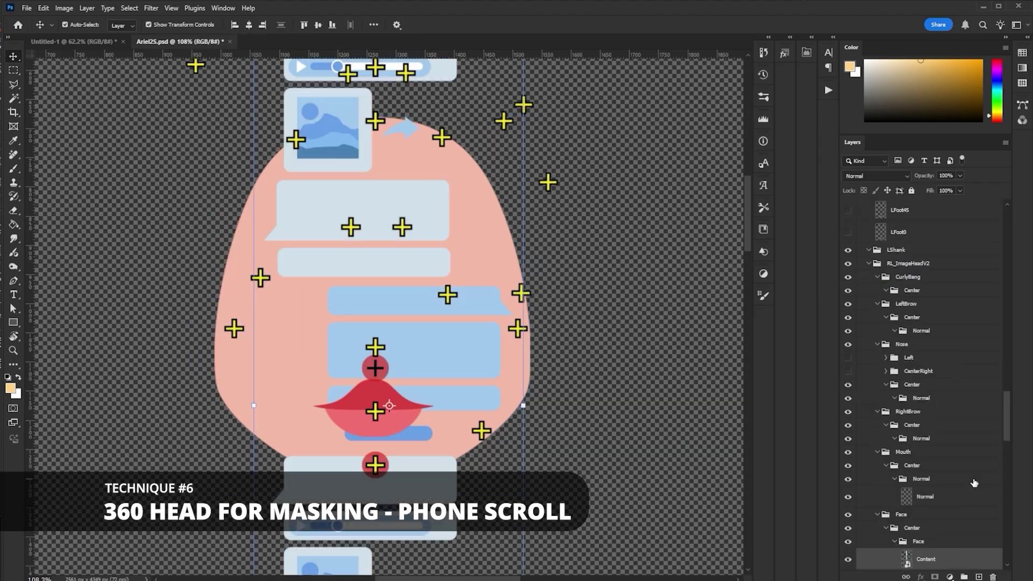
Select the head's Face layer and slide the chat Screen layer upward.
scroll(974, 483, "down", 3)
left_click(923, 483)
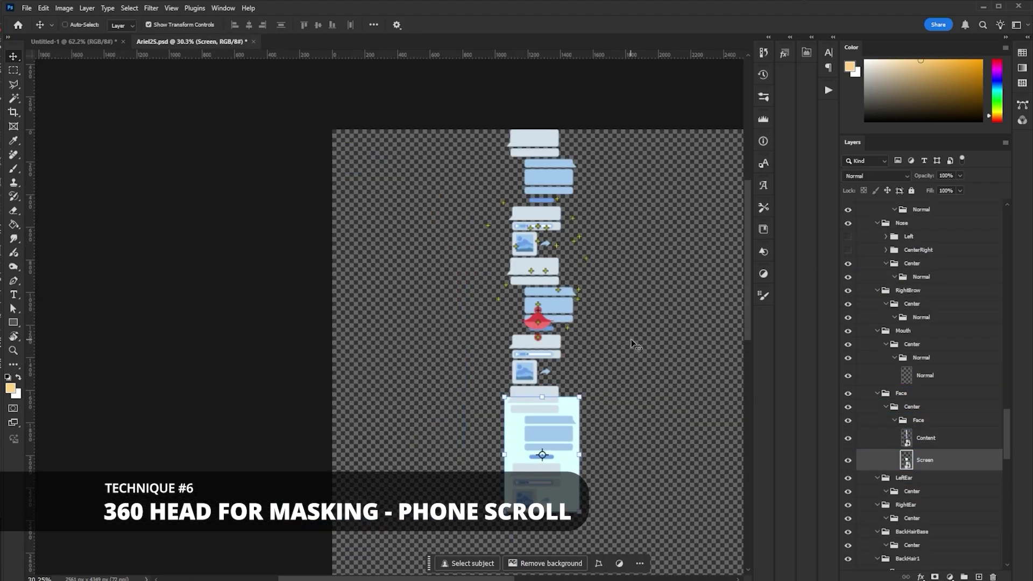
left_click_drag(638, 408, 608, 269)
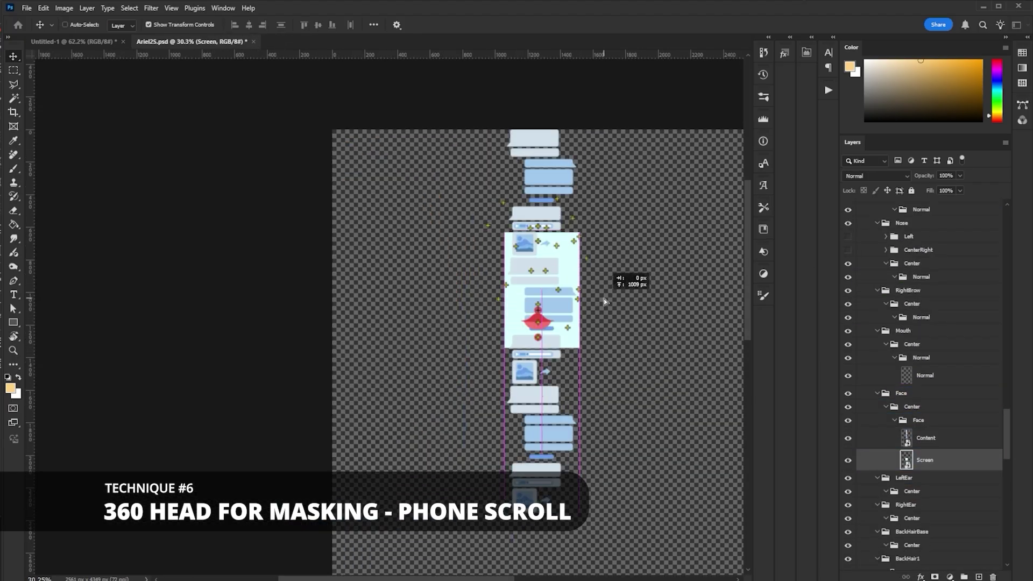
scroll(594, 297, "up", 3)
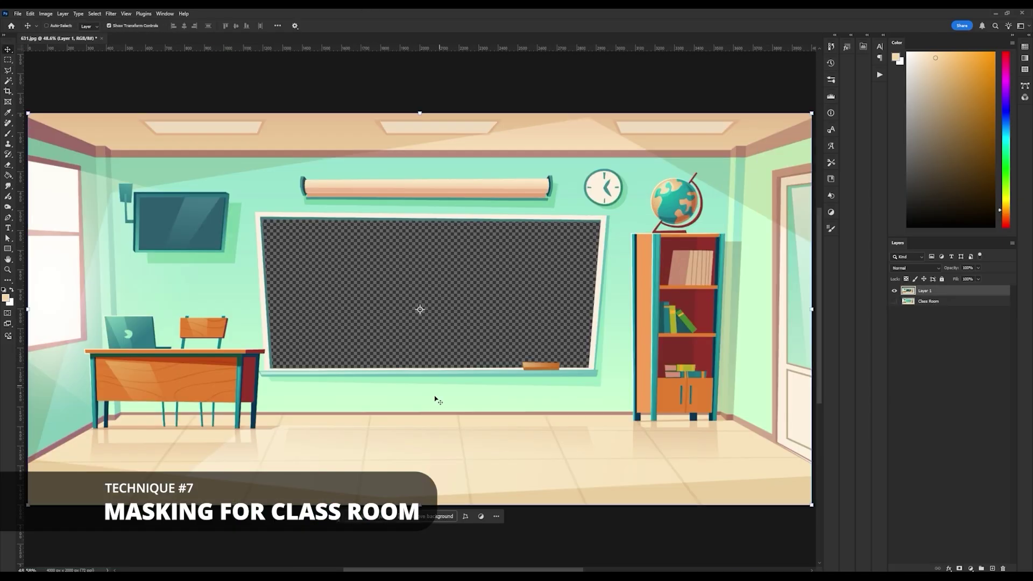
Reposition the masked chalkboard layer and centre the apple on the chalkboard.
left_click_drag(436, 420, 397, 375)
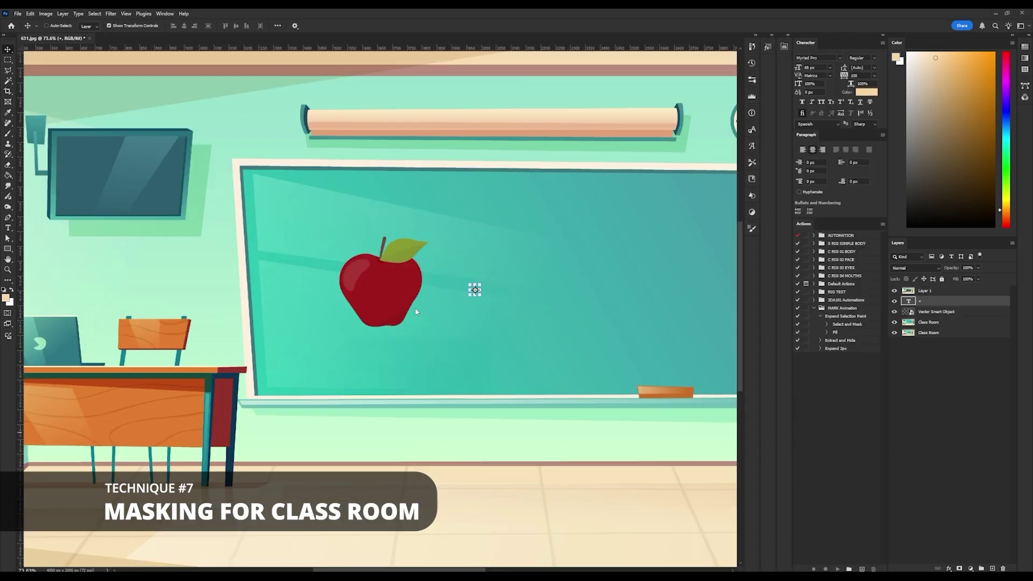
left_click_drag(398, 287, 401, 441)
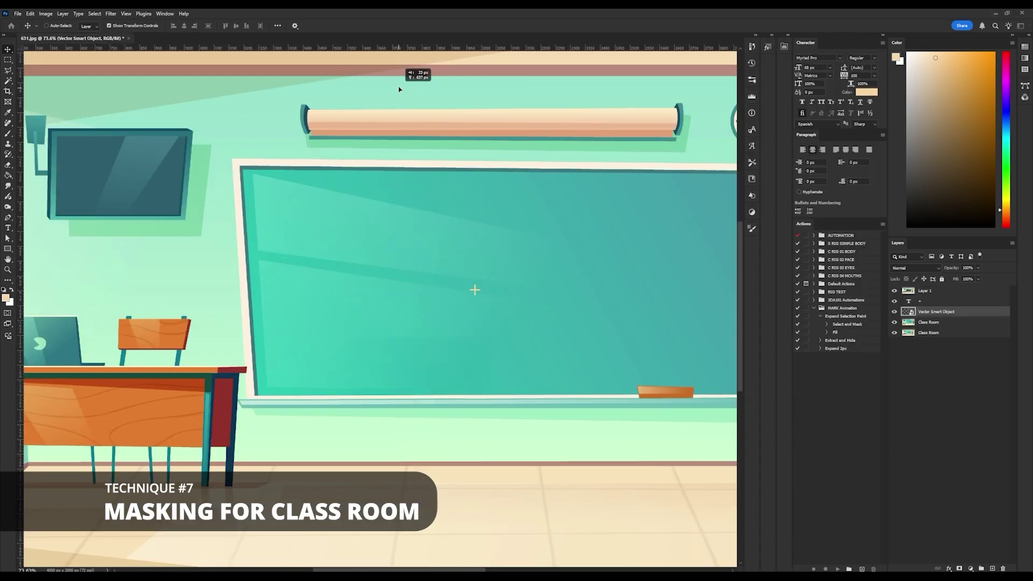
left_click_drag(399, 89, 380, 415)
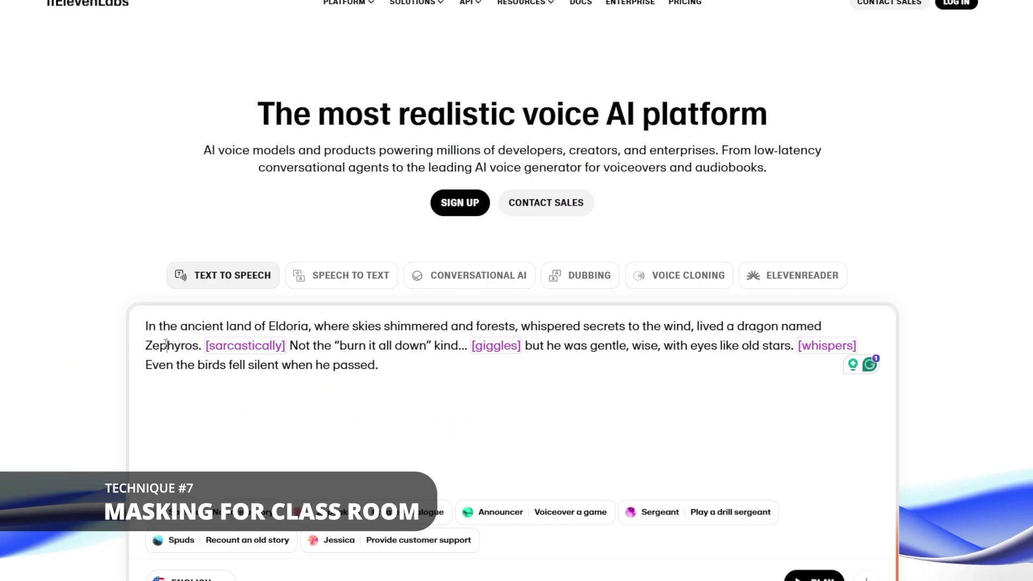
Replace the sample script with "One apple plus another apple, how many do we get?".
key("ctrl+a")
type("One")
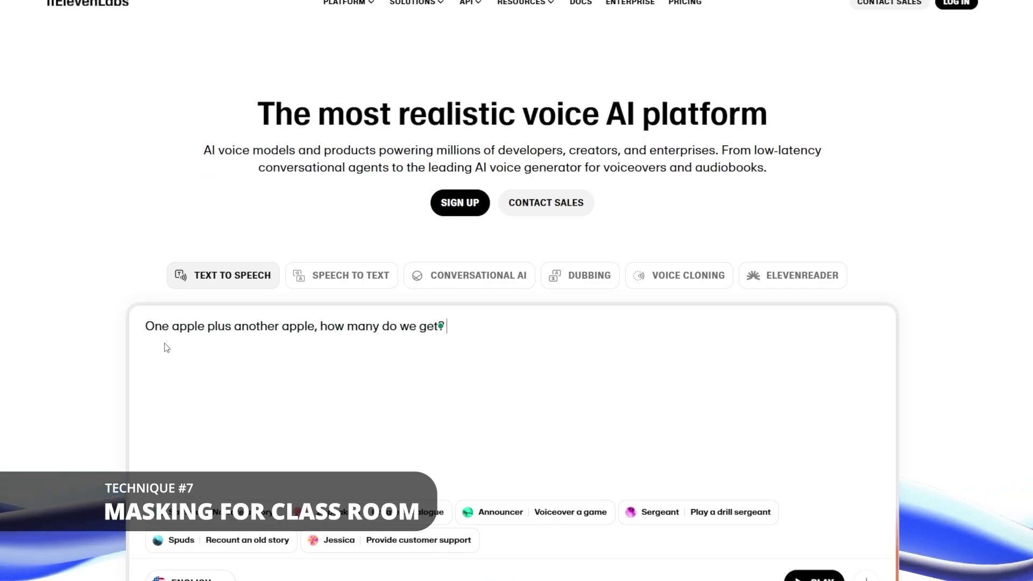
type(", two")
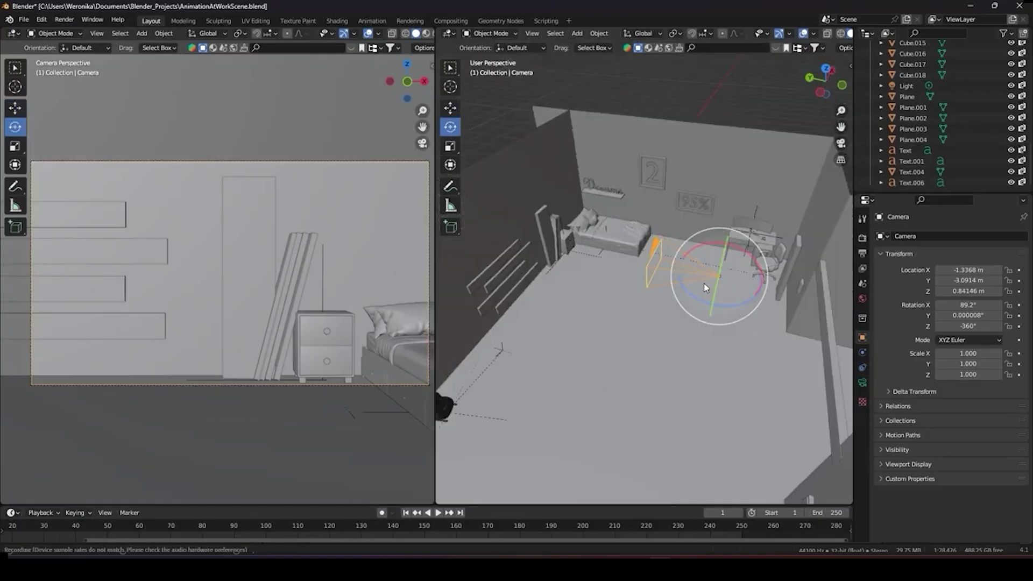
Rotate the bedroom camera by -90° around its vertical Z axis.
left_click_drag(703, 283, 753, 312)
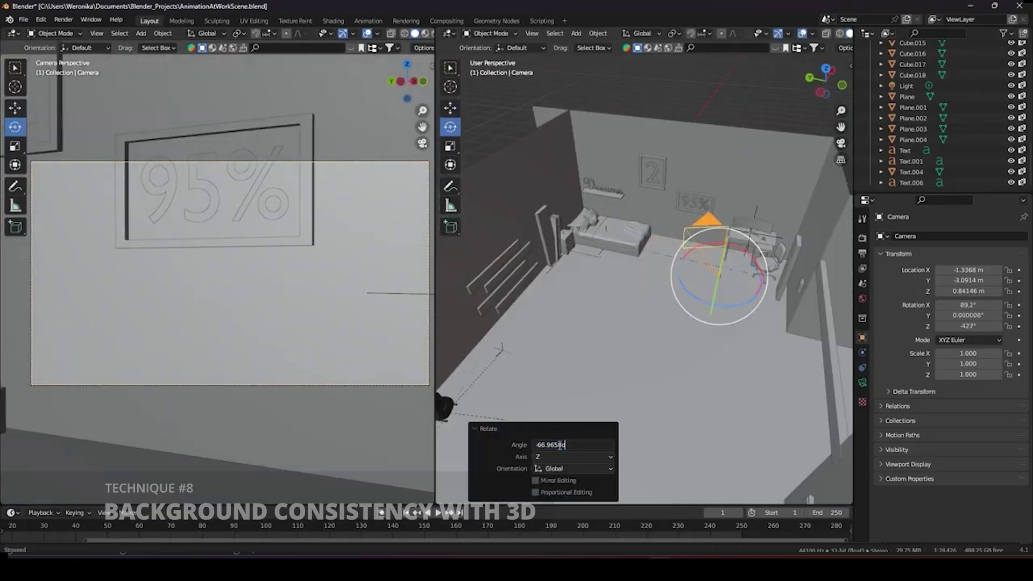
left_click(541, 444)
type("-90")
key("Return")
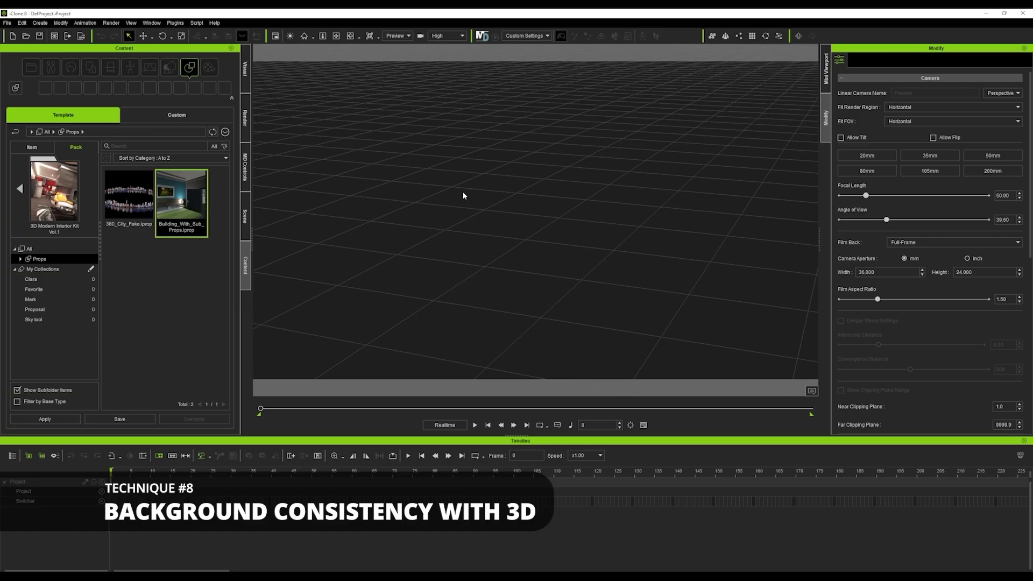
Drop the Building_With_Sub_Props bedroom into the viewport and select the bed's blanket.
left_click_drag(180, 203, 592, 269)
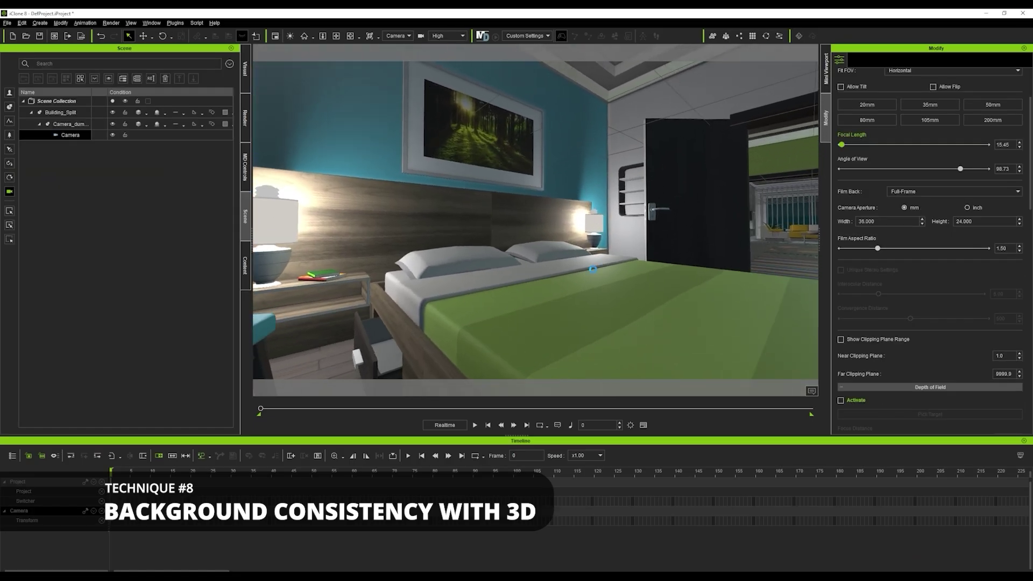
left_click(592, 269)
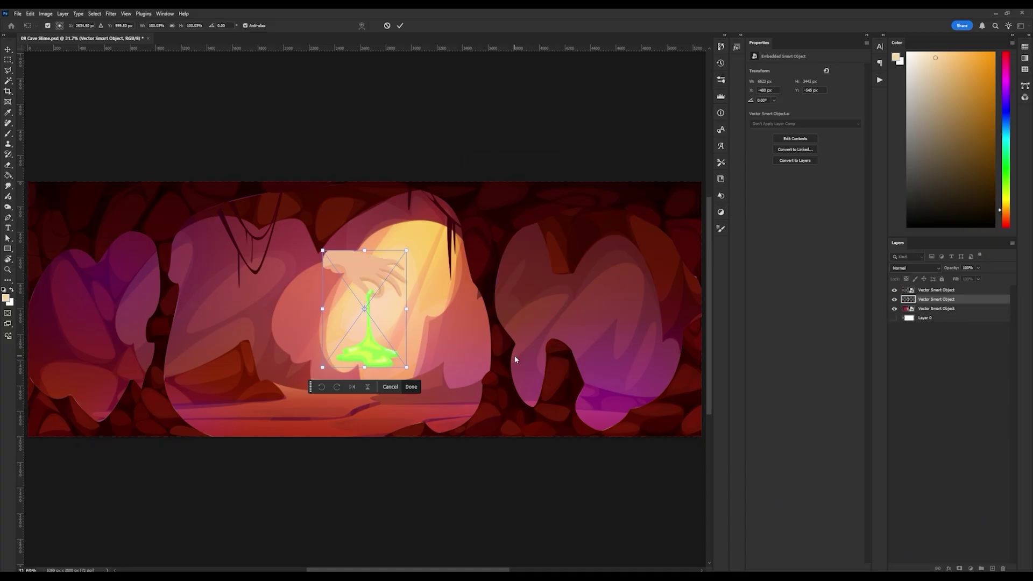
Move the hand-and-slime smart object about 1259 px to the right.
left_click_drag(367, 277, 527, 276)
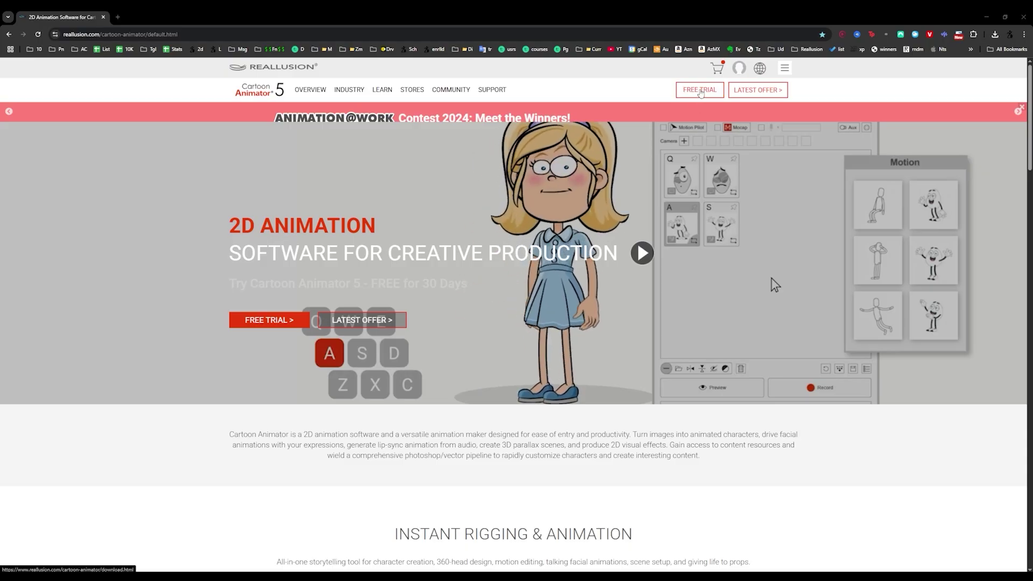
Go to the Cartoon Animator FREE TRIAL download page from the header.
left_click(700, 91)
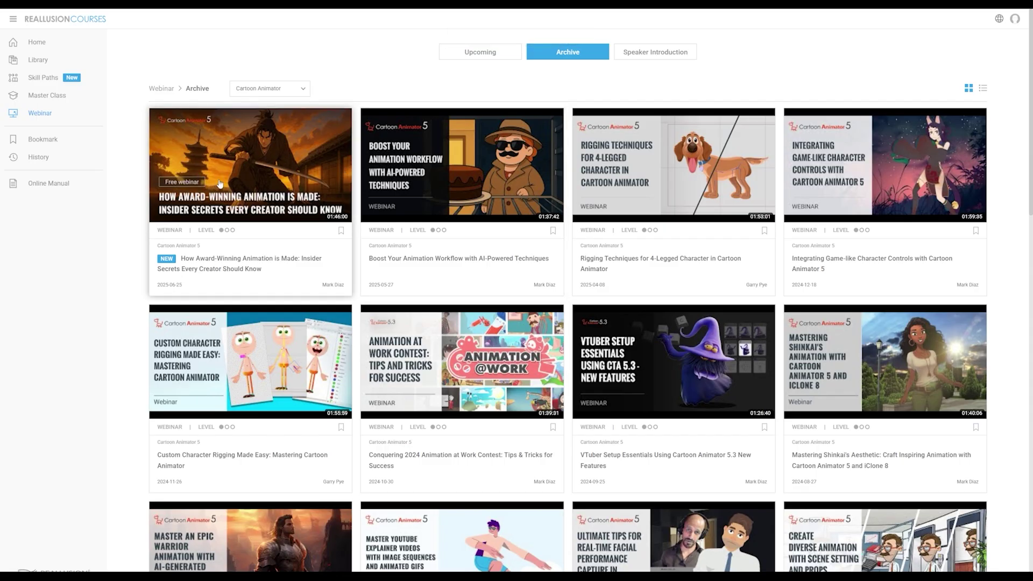
Open the award-winning animation webinar from the Archive and play its YouTube video.
left_click(219, 184)
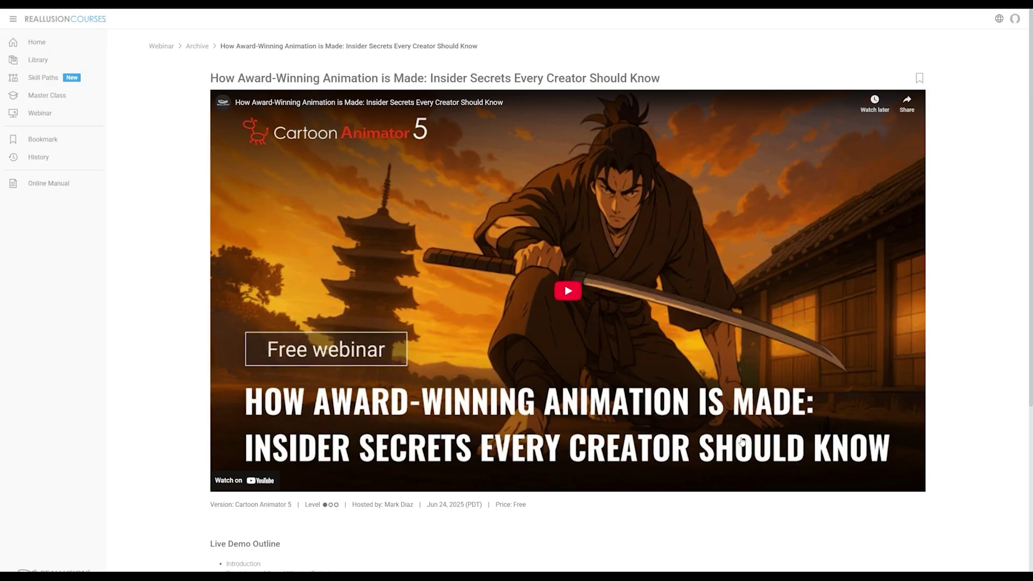
left_click(851, 386)
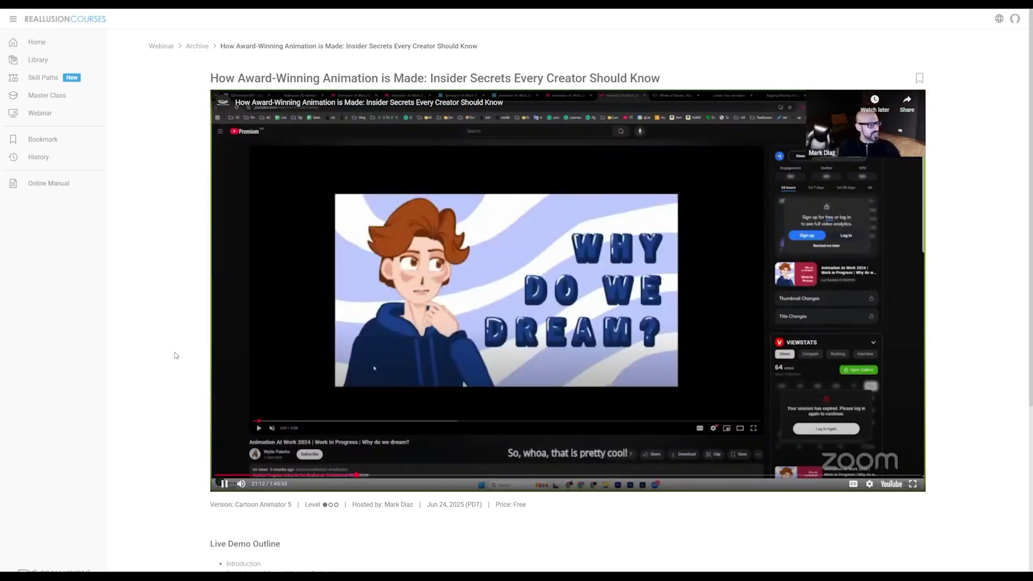